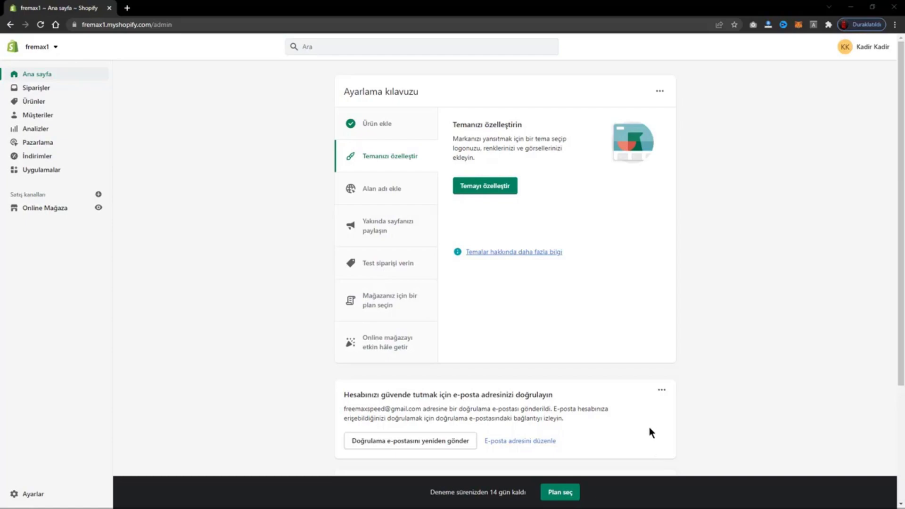
Start a new product collection and title it "İndirimli Ürünler".
{"action": "left_click", "coordinate": [31, 103]}
{"action": "left_click", "coordinate": [47, 143]}
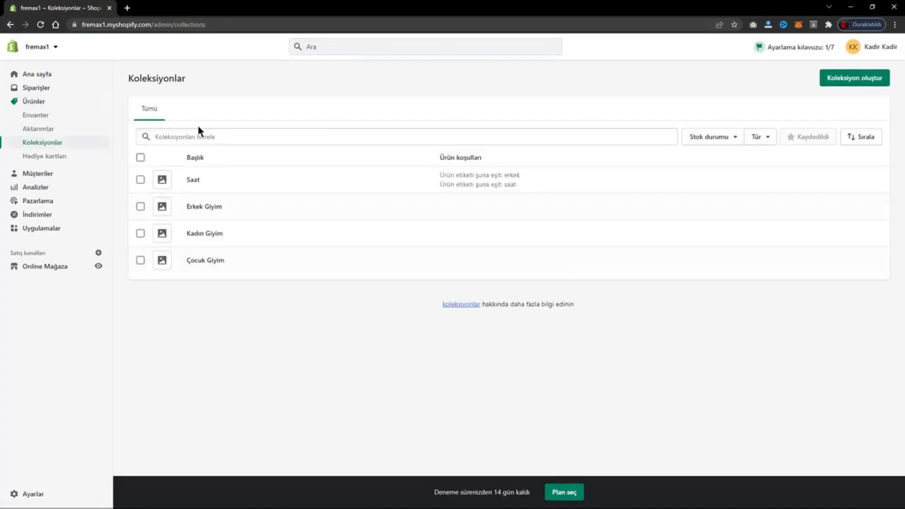
{"action": "left_click", "coordinate": [830, 88]}
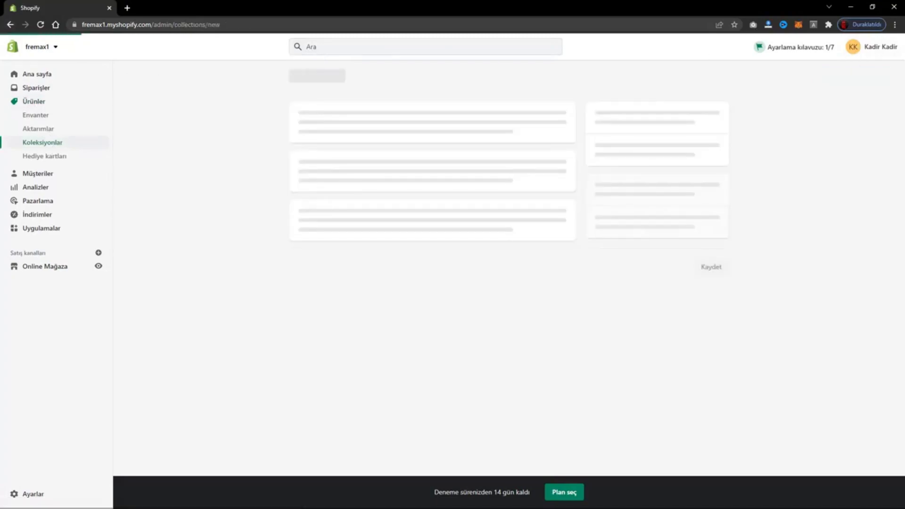
{"action": "left_click", "coordinate": [332, 126]}
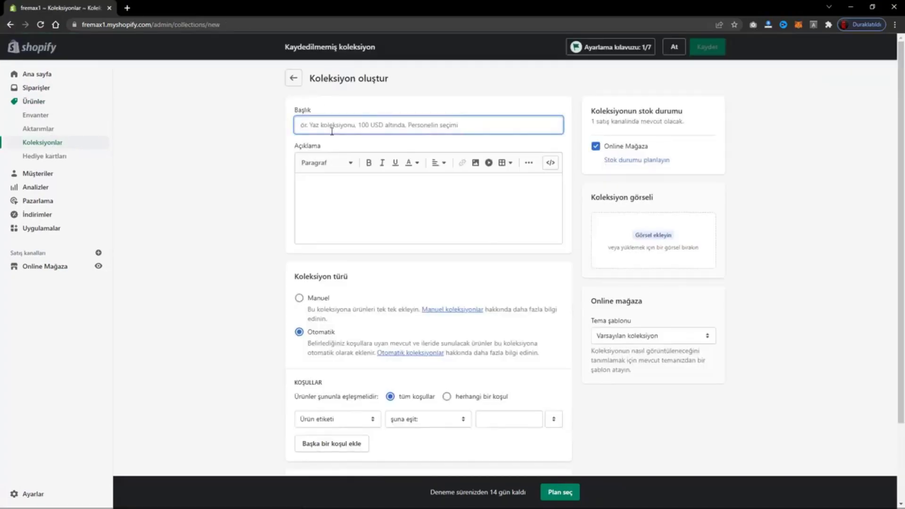
{"action": "type", "text": "Iniirimli Üç"}
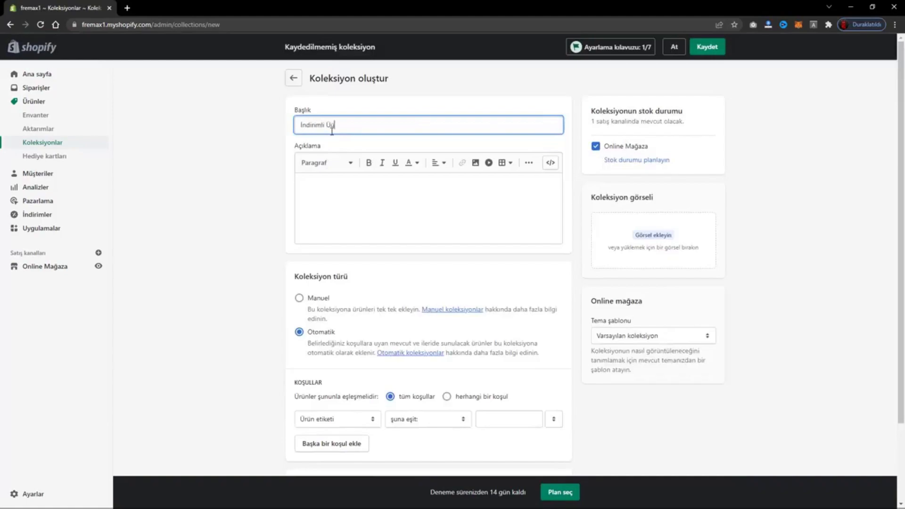
{"action": "key", "text": "BackSpace"}
{"action": "type", "text": "rünler"}
Set the automatic collection's condition to Karşılaştırma fiyatı "boş değil" and save the collection.
{"action": "scroll", "coordinate": [307, 335], "scroll_direction": "down", "scroll_amount": 2}
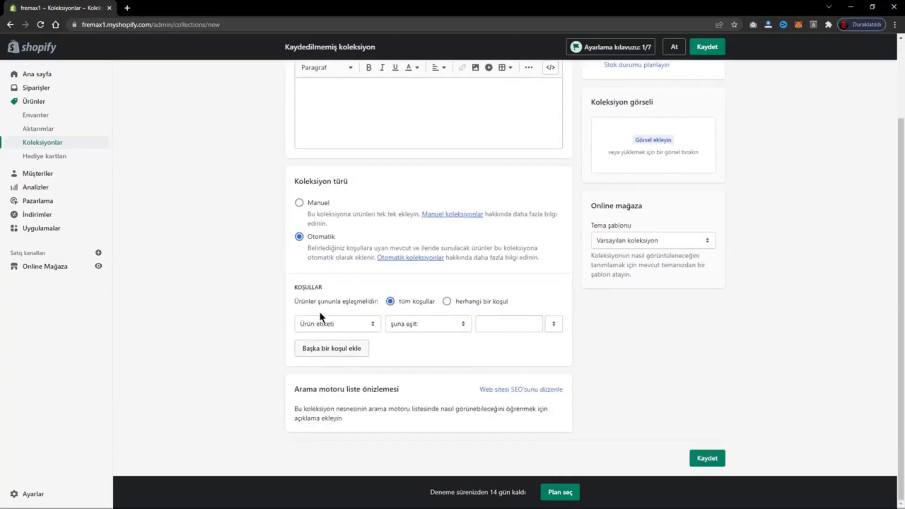
{"action": "left_click", "coordinate": [317, 327]}
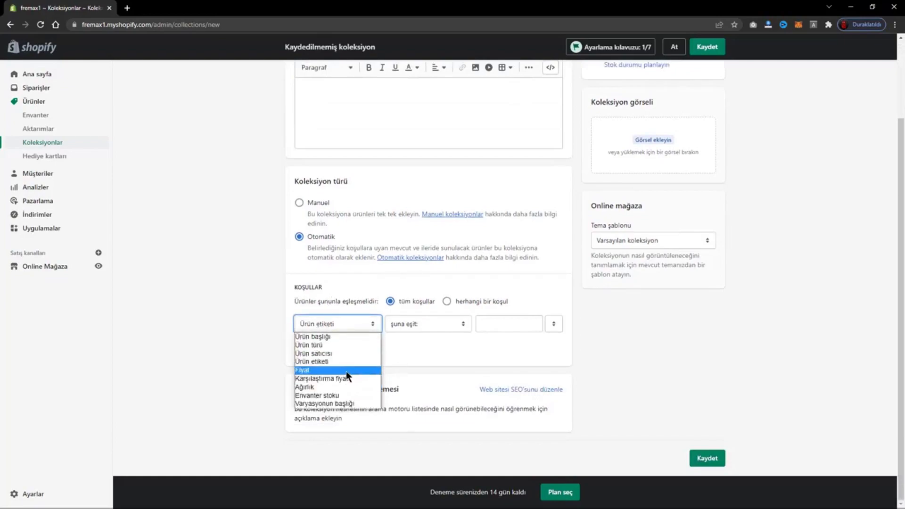
{"action": "left_click", "coordinate": [331, 380]}
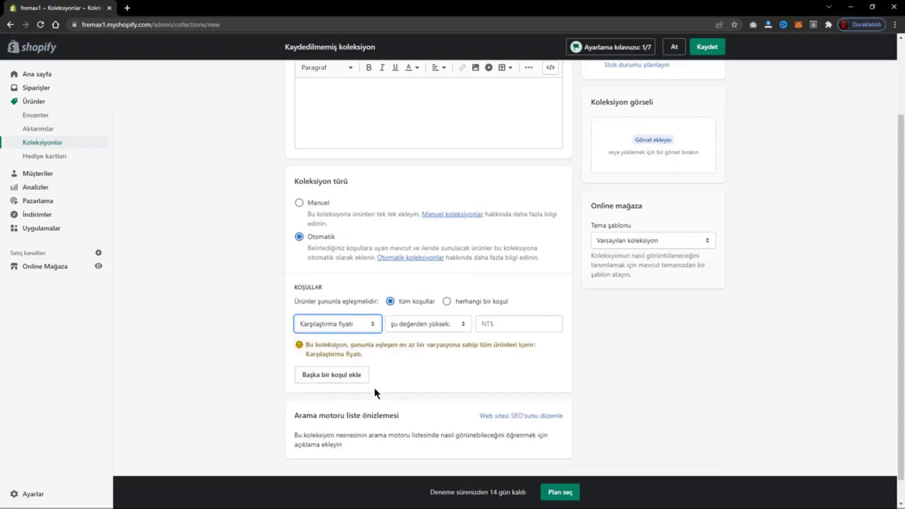
{"action": "left_click", "coordinate": [417, 325]}
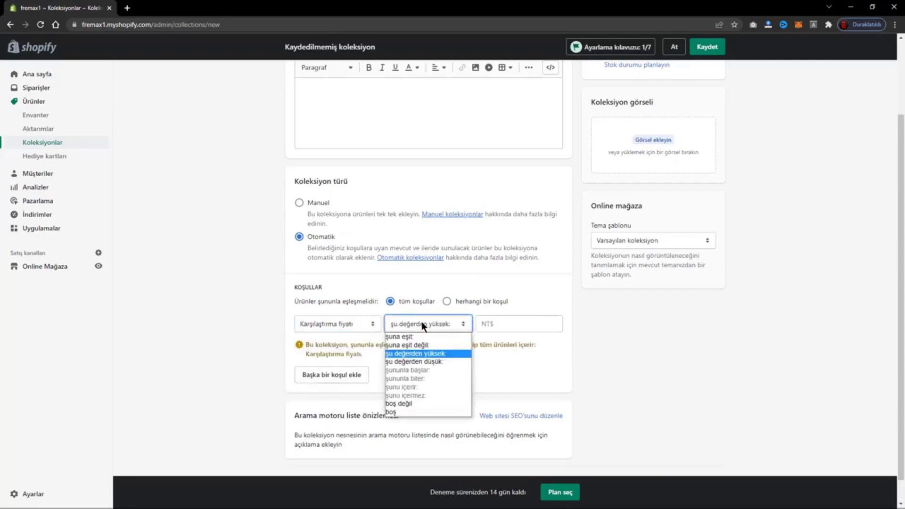
{"action": "left_click", "coordinate": [405, 404]}
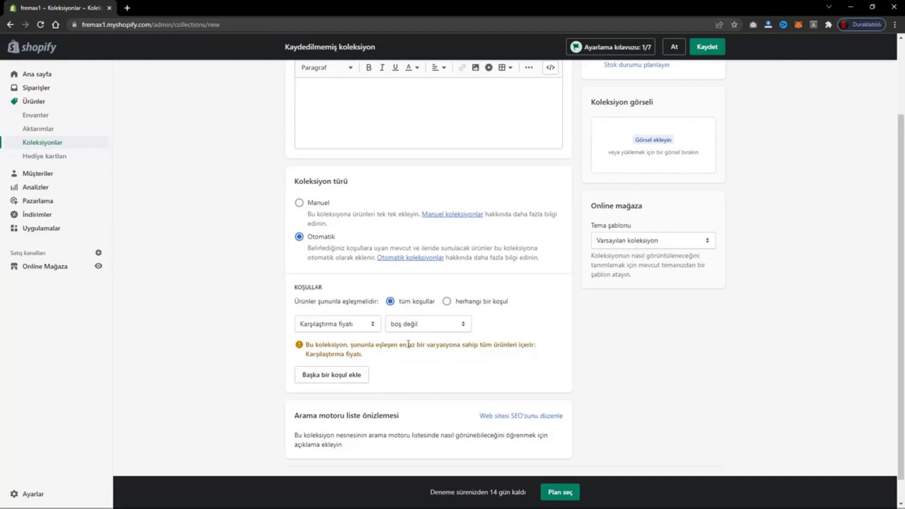
{"action": "left_click", "coordinate": [706, 57]}
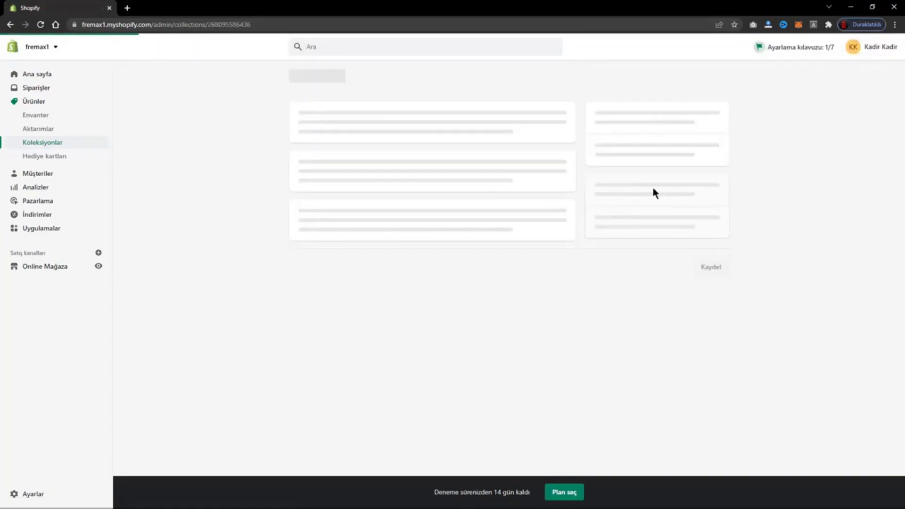
Check which products the saved collection includes and view the collection in the online store.
{"action": "scroll", "coordinate": [568, 207], "scroll_direction": "down", "scroll_amount": 4}
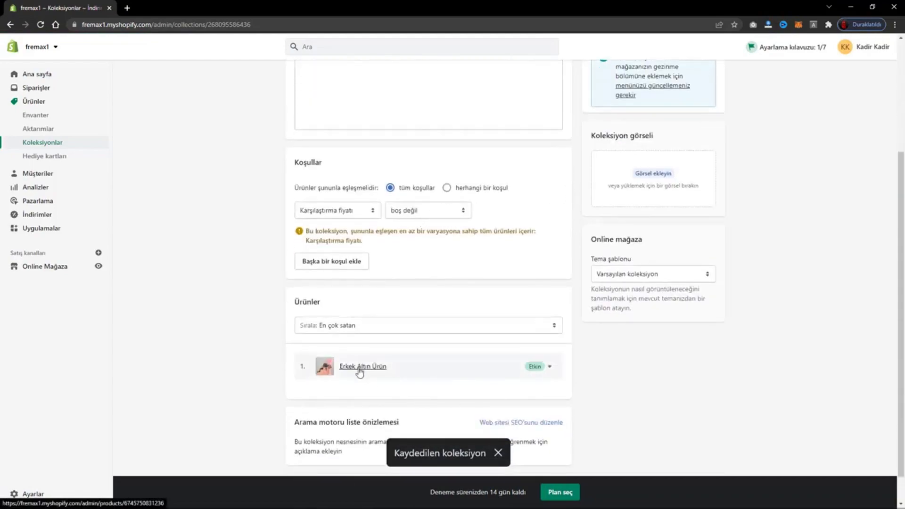
{"action": "scroll", "coordinate": [439, 372], "scroll_direction": "up", "scroll_amount": 4}
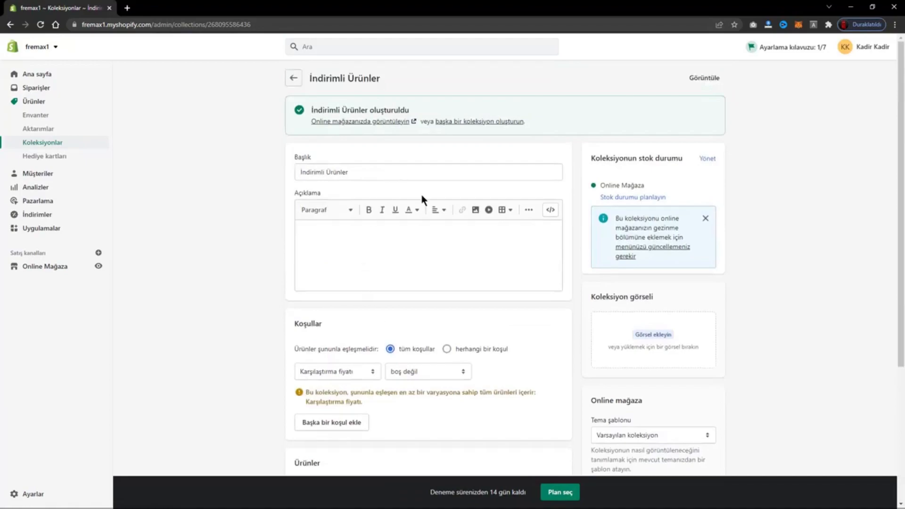
{"action": "left_click", "coordinate": [351, 122]}
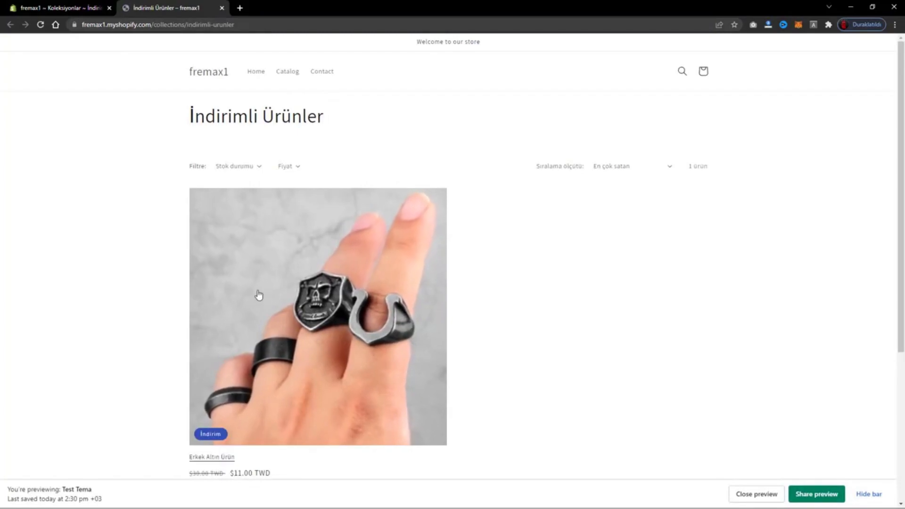
{"action": "scroll", "coordinate": [243, 298], "scroll_direction": "down", "scroll_amount": 5}
{"action": "scroll", "coordinate": [319, 257], "scroll_direction": "up", "scroll_amount": 5}
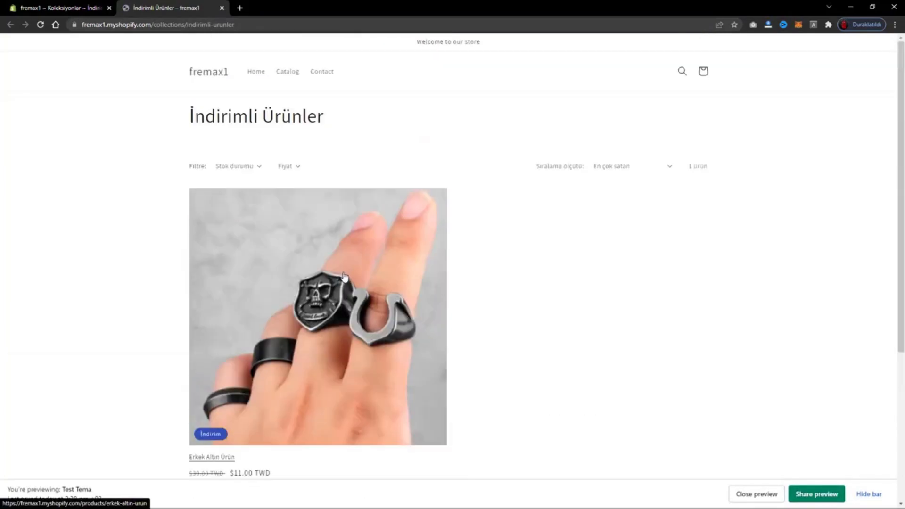
Return to the store admin and open the product Erkek Altın Ürün from the product list to reach its pricing.
{"action": "left_click", "coordinate": [57, 8]}
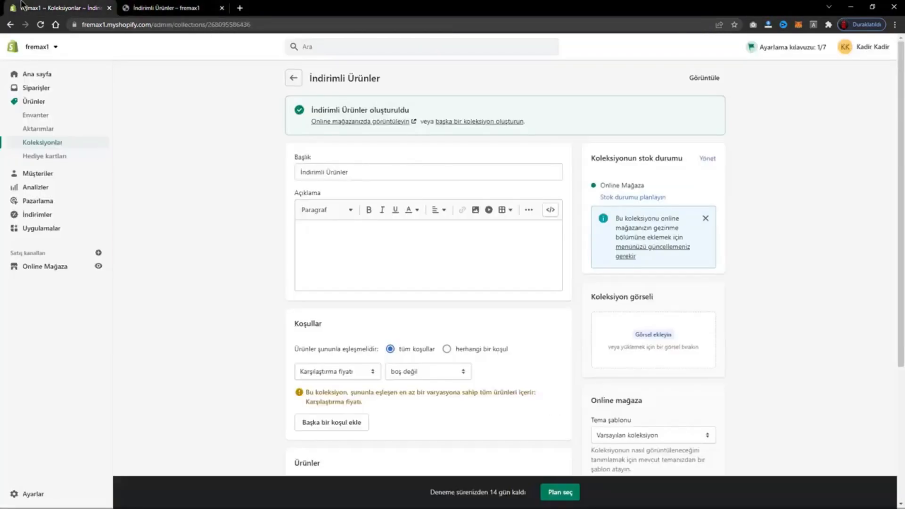
{"action": "left_click", "coordinate": [40, 107]}
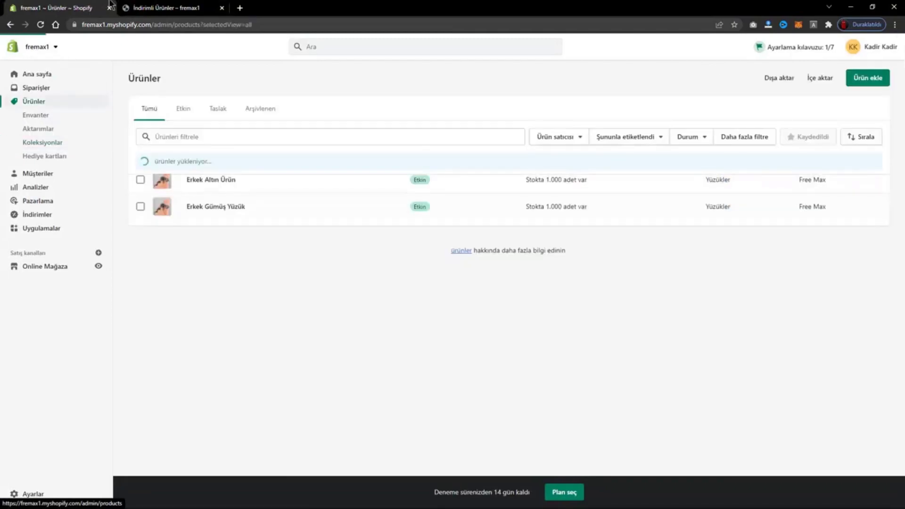
{"action": "left_click", "coordinate": [167, 7]}
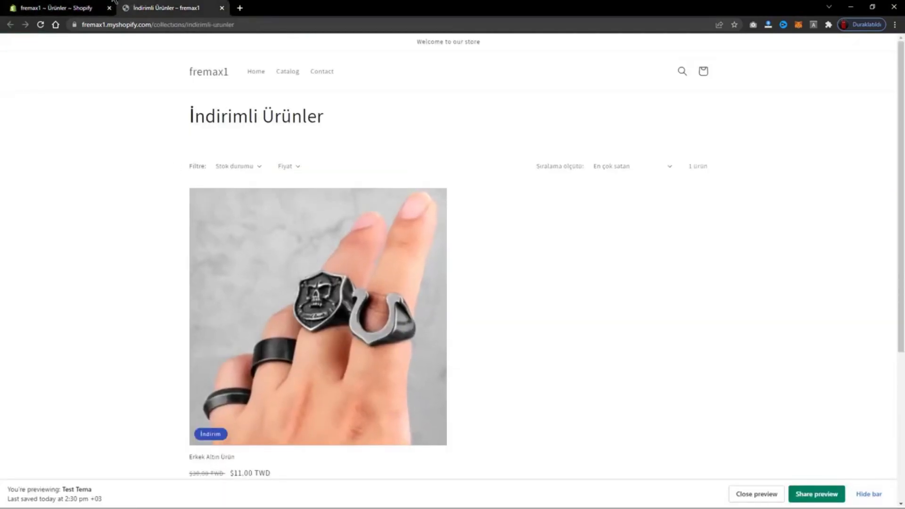
{"action": "left_click", "coordinate": [57, 8]}
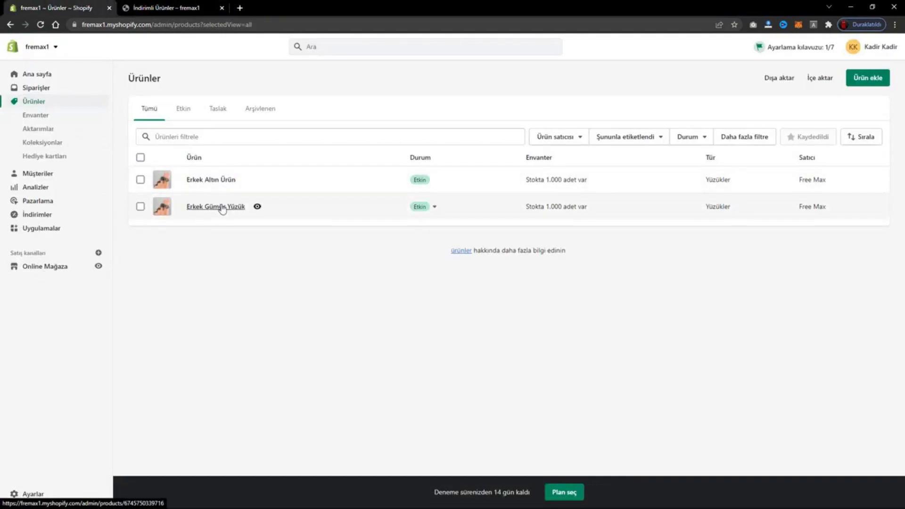
{"action": "left_click", "coordinate": [211, 180]}
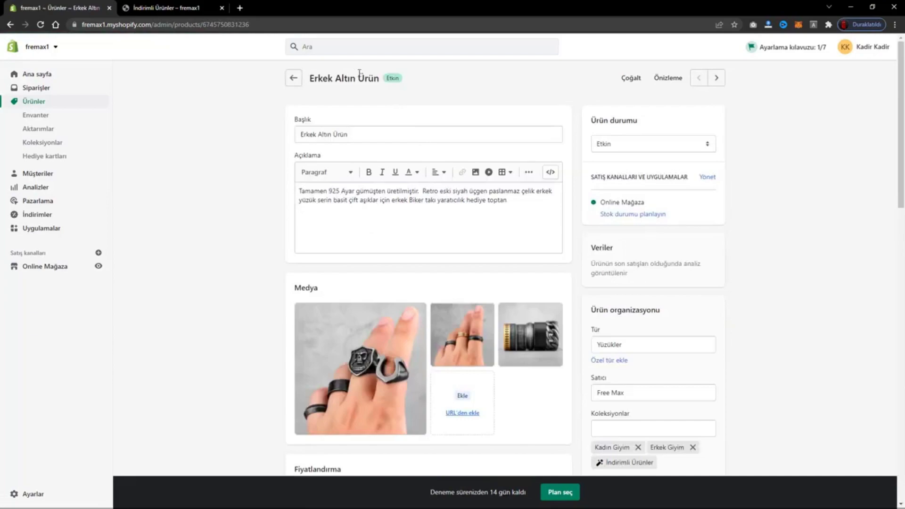
{"action": "scroll", "coordinate": [454, 261], "scroll_direction": "down", "scroll_amount": 12}
{"action": "scroll", "coordinate": [434, 186], "scroll_direction": "up", "scroll_amount": 6}
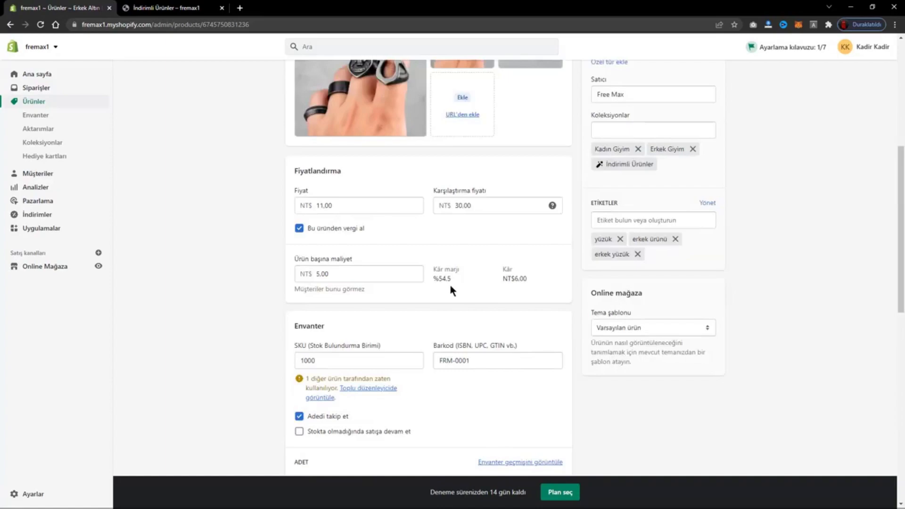
Replace the Karşılaştırma fiyatı of Erkek Altın Ürün with 20 and save the product.
{"action": "left_click", "coordinate": [489, 200]}
{"action": "left_click", "coordinate": [453, 247]}
{"action": "triple_click", "coordinate": [474, 194]}
{"action": "left_click", "coordinate": [506, 200]}
{"action": "left_click", "coordinate": [518, 186]}
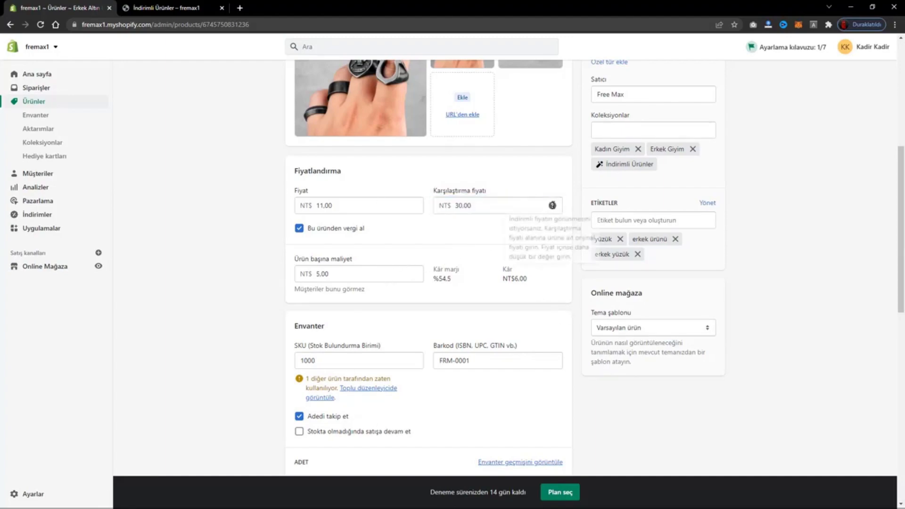
{"action": "left_click", "coordinate": [518, 208]}
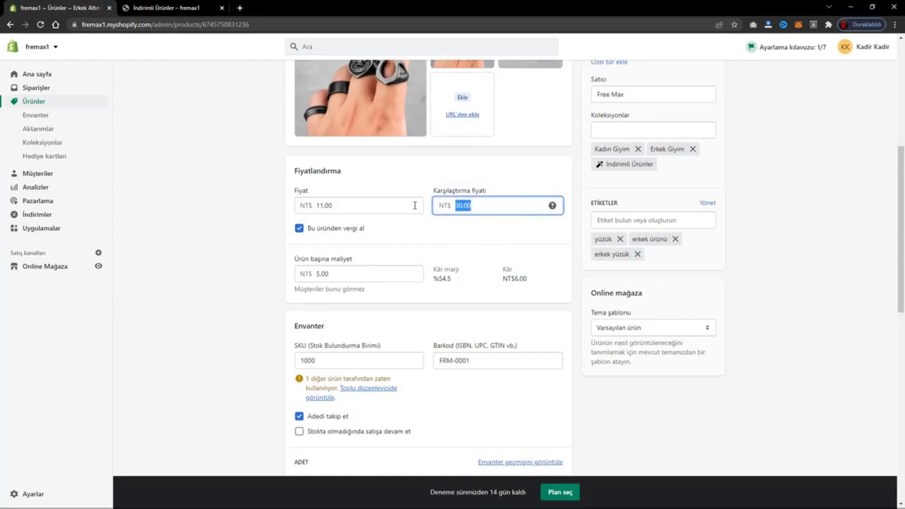
{"action": "key", "text": "BackSpace"}
{"action": "left_click", "coordinate": [479, 228]}
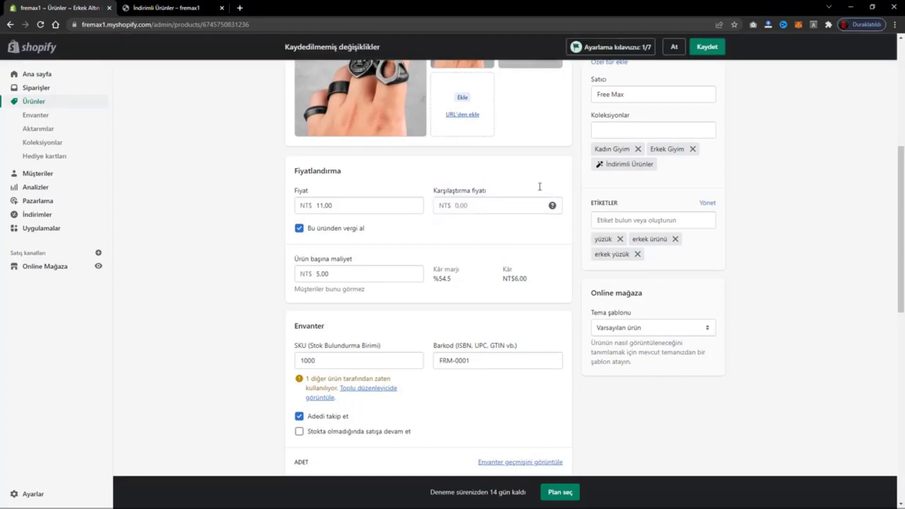
{"action": "left_click_drag", "start_coordinate": [338, 204], "coordinate": [324, 206]}
{"action": "left_click", "coordinate": [470, 205]}
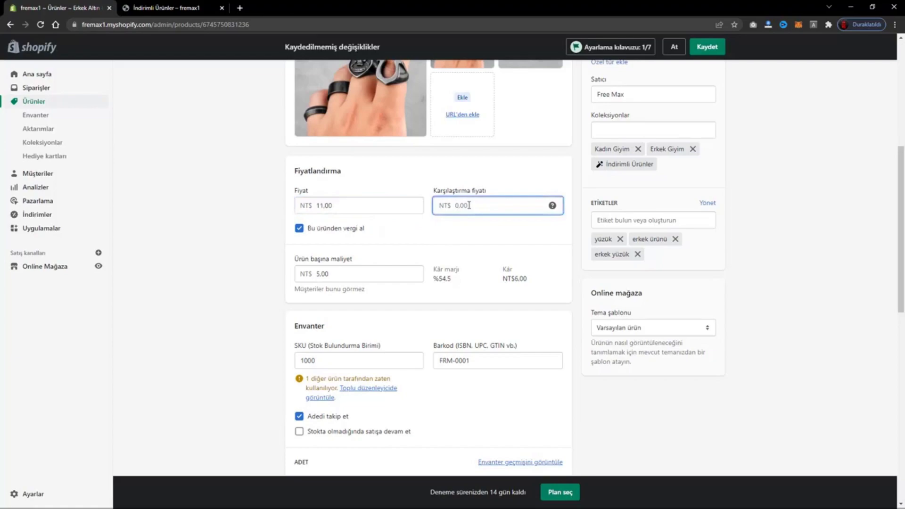
{"action": "type", "text": "20"}
{"action": "type", "text": "20"}
{"action": "left_click", "coordinate": [710, 47]}
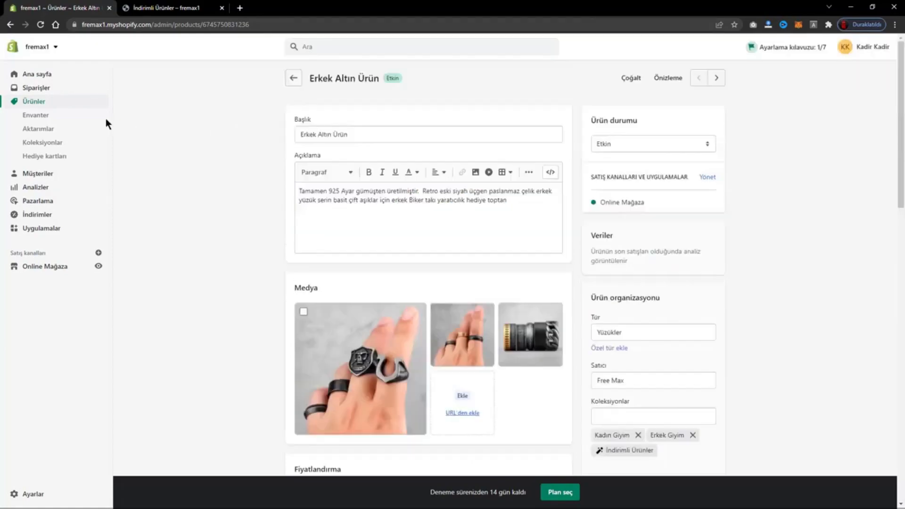
Reopen Erkek Altın Ürün to check its pricing, and go back to the product list.
{"action": "left_click", "coordinate": [31, 107]}
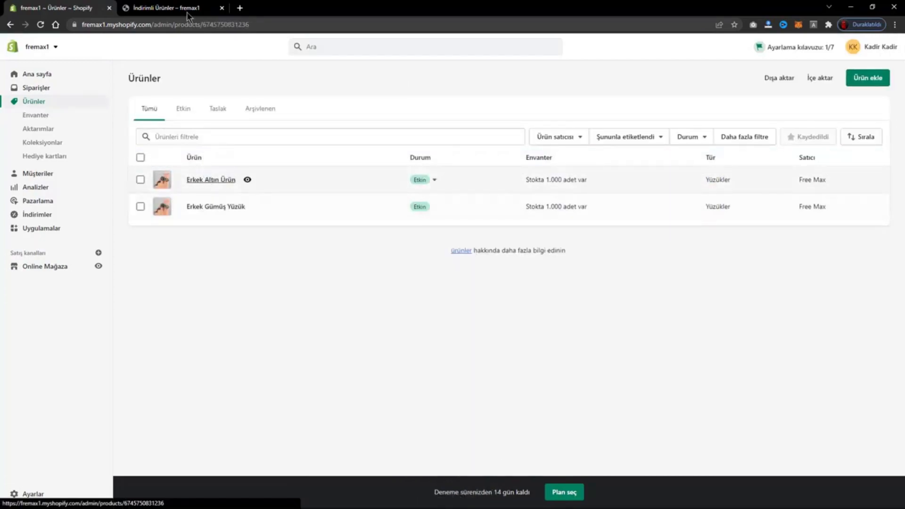
{"action": "left_click", "coordinate": [166, 7]}
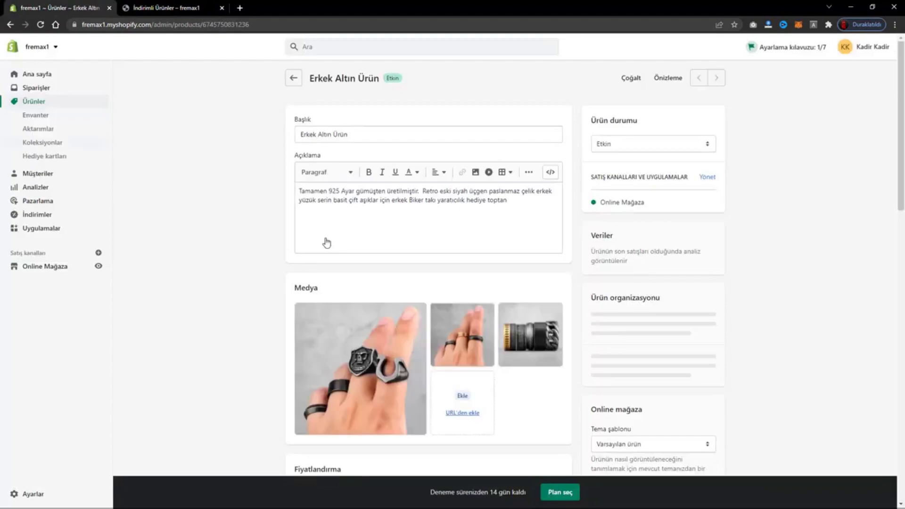
{"action": "scroll", "coordinate": [297, 241], "scroll_direction": "down", "scroll_amount": 13}
{"action": "key", "text": "alt+Left"}
{"action": "scroll", "coordinate": [296, 243], "scroll_direction": "up", "scroll_amount": 7}
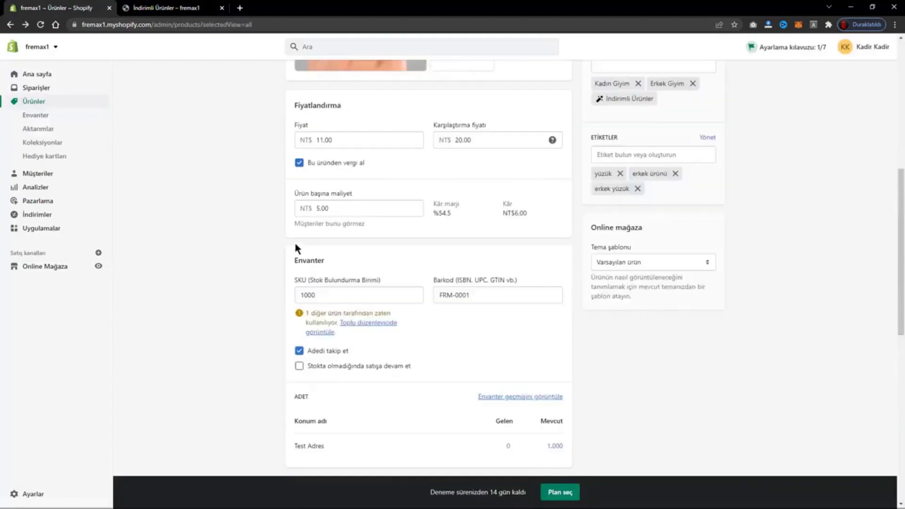
Open the product Erkek Gümüş Yüzük, set its Karşılaştırma fiyatı to 30, and save the product.
{"action": "left_click", "coordinate": [226, 209]}
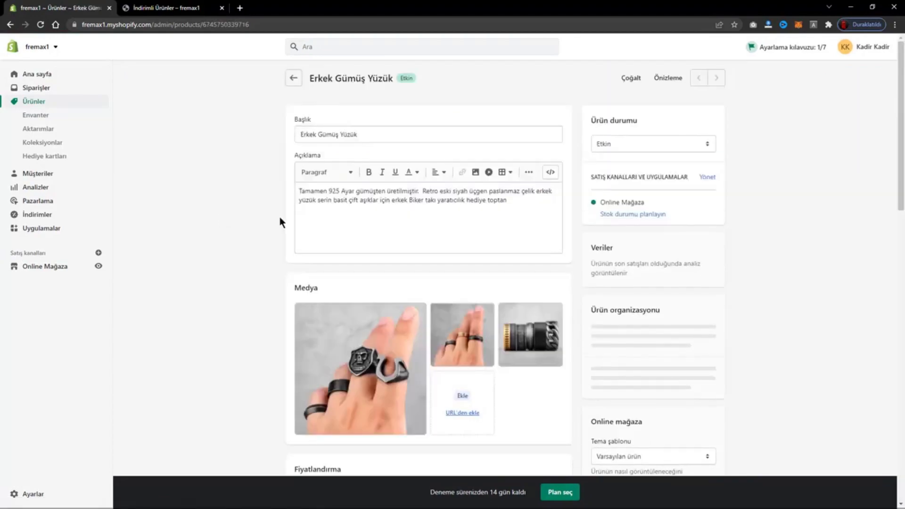
{"action": "scroll", "coordinate": [259, 218], "scroll_direction": "down", "scroll_amount": 6}
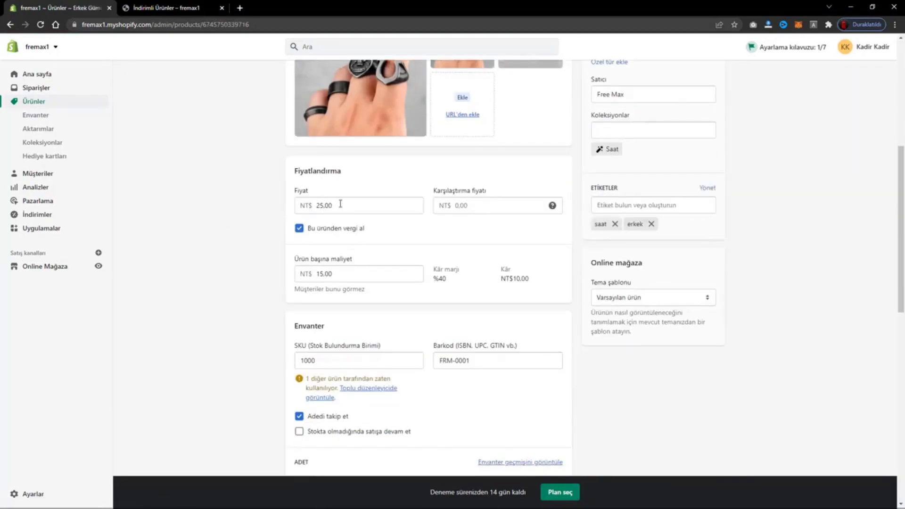
{"action": "left_click", "coordinate": [447, 208]}
{"action": "type", "text": "30"}
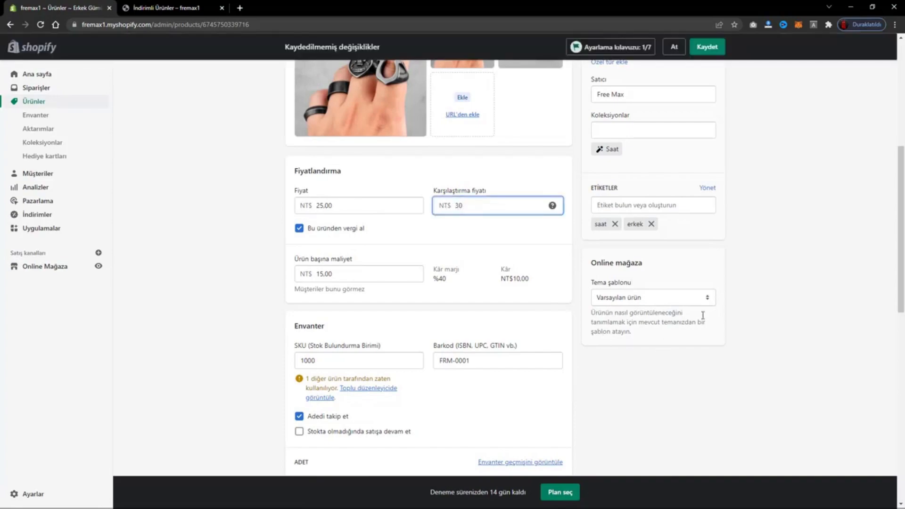
{"action": "left_click", "coordinate": [708, 49]}
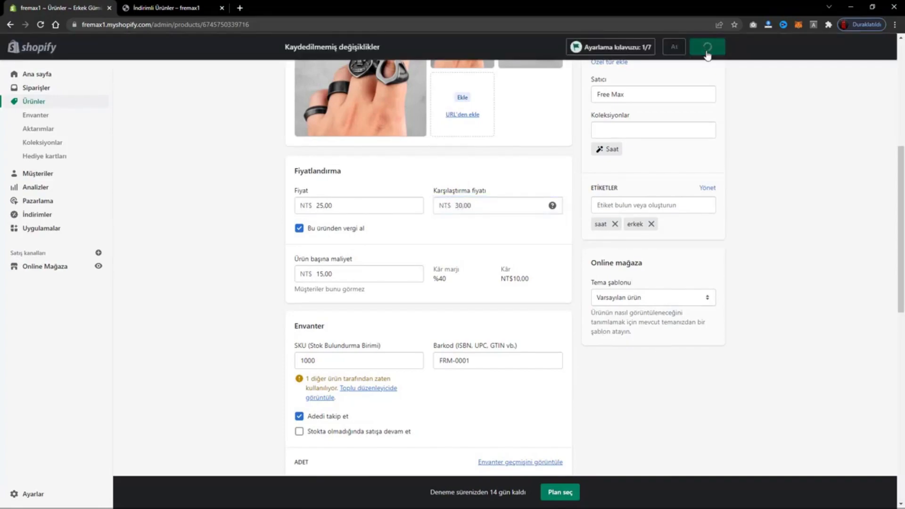
Reload the Erkek Gümüş Yüzük product page and check the collections it is assigned to.
{"action": "scroll", "coordinate": [685, 83], "scroll_direction": "down", "scroll_amount": 12}
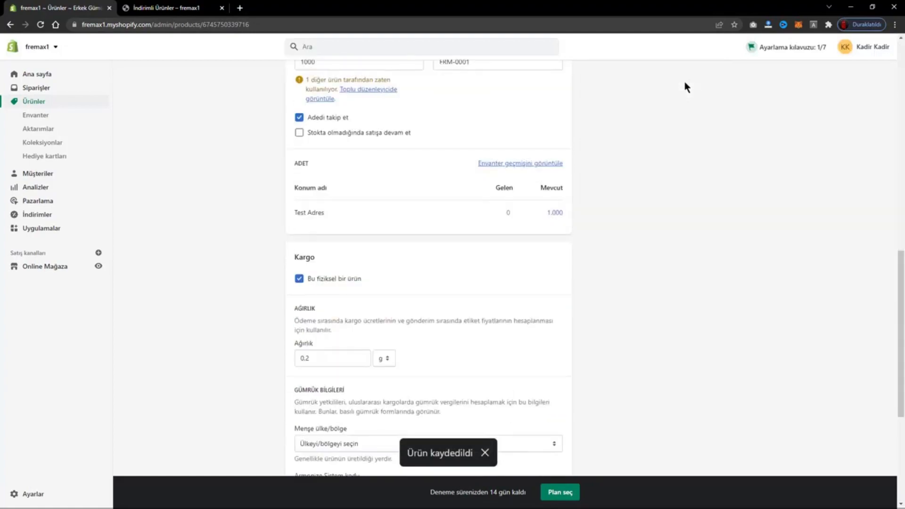
{"action": "scroll", "coordinate": [682, 104], "scroll_direction": "up", "scroll_amount": 6}
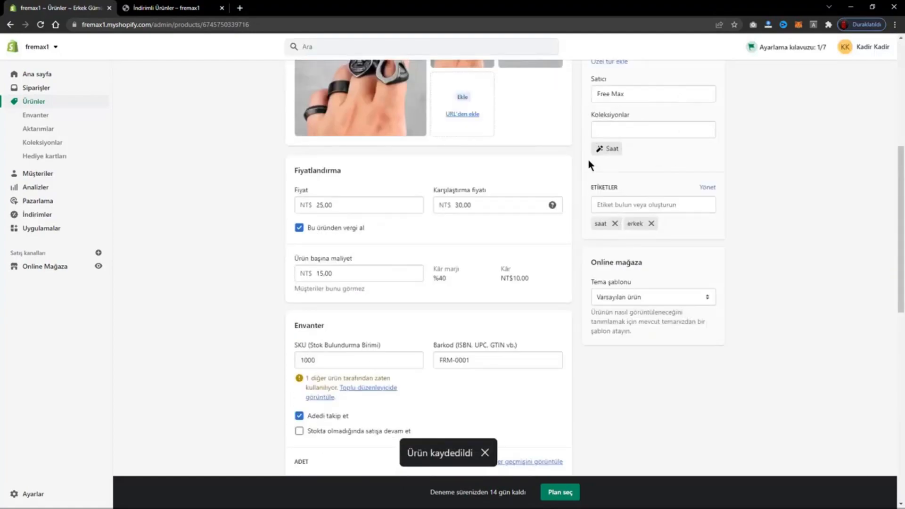
{"action": "key", "text": "F5"}
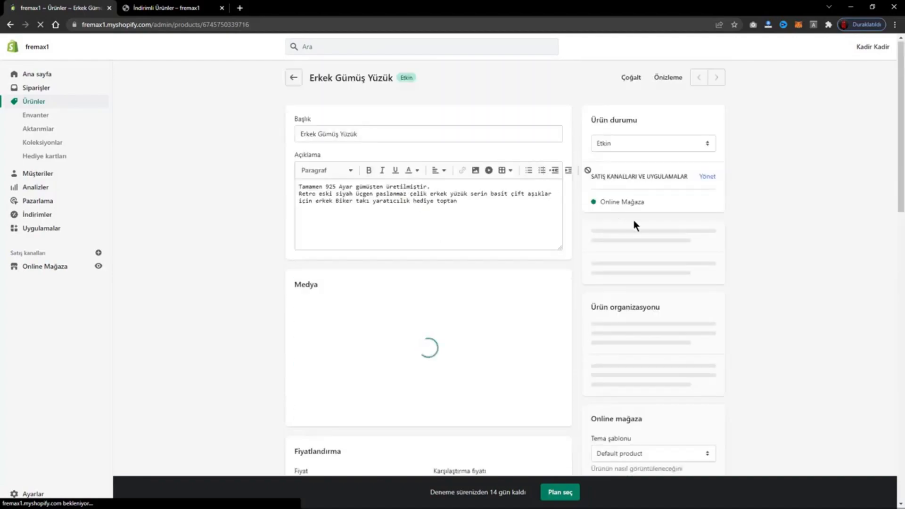
{"action": "scroll", "coordinate": [755, 227], "scroll_direction": "down", "scroll_amount": 3}
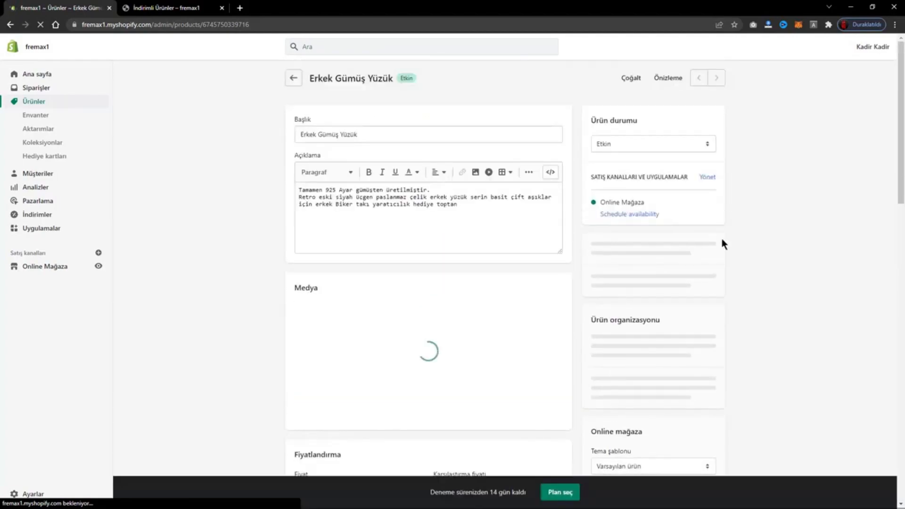
{"action": "left_click_drag", "start_coordinate": [901, 173], "coordinate": [900, 199]}
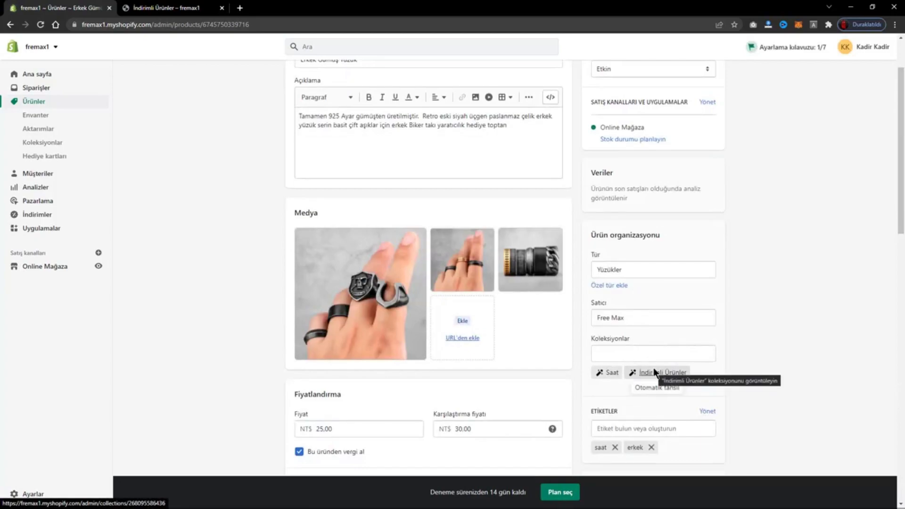
Refresh the İndirimli Ürünler collection page in the online store and examine the listed products and prices.
{"action": "left_click", "coordinate": [220, 5]}
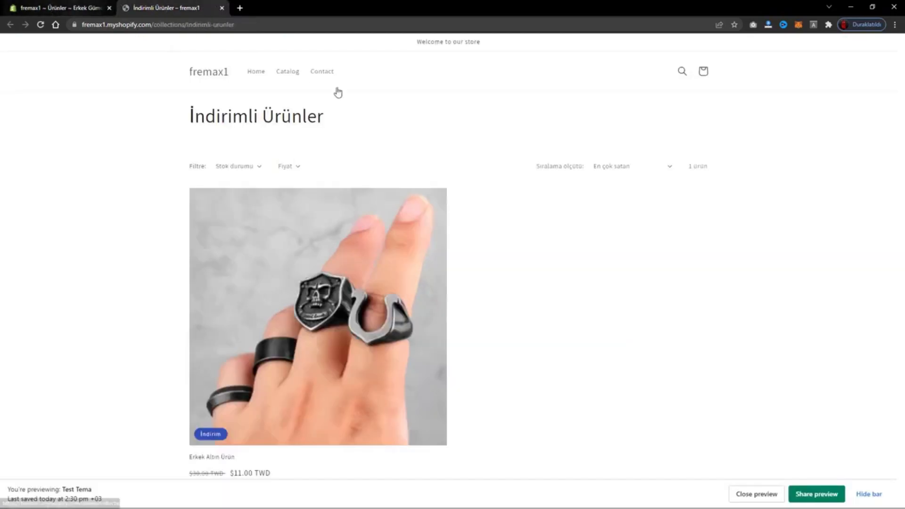
{"action": "left_click", "coordinate": [40, 24]}
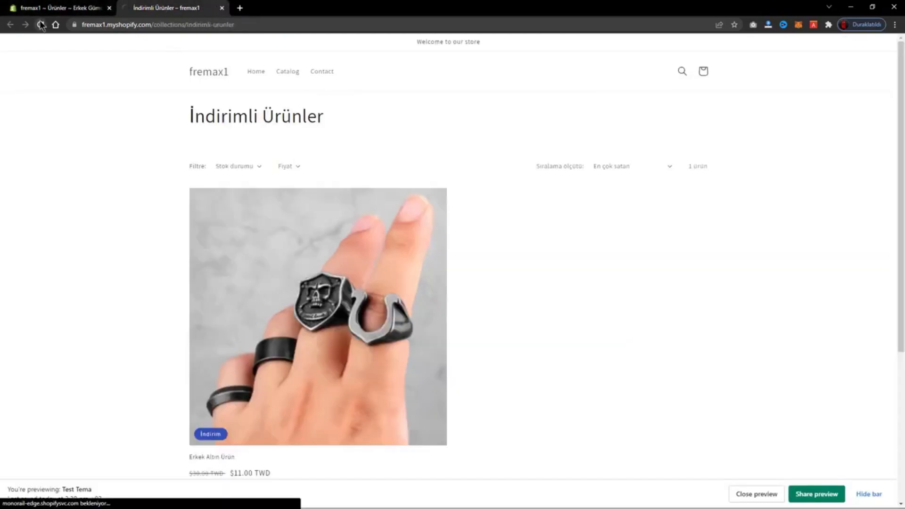
{"action": "scroll", "coordinate": [457, 185], "scroll_direction": "down", "scroll_amount": 5}
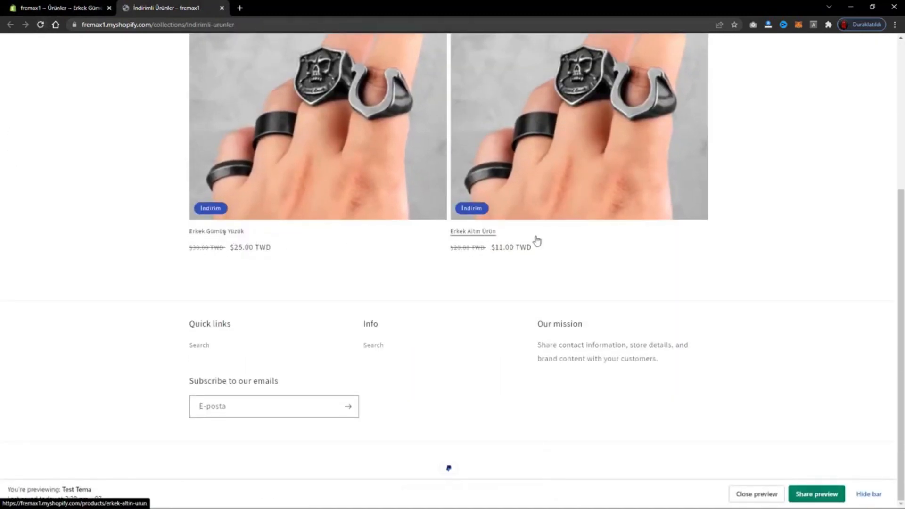
{"action": "scroll", "coordinate": [550, 307], "scroll_direction": "up", "scroll_amount": 5}
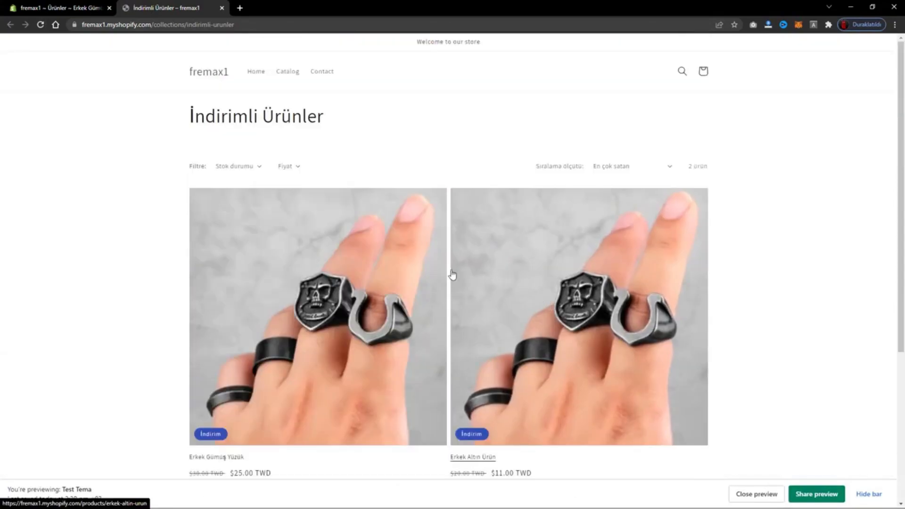